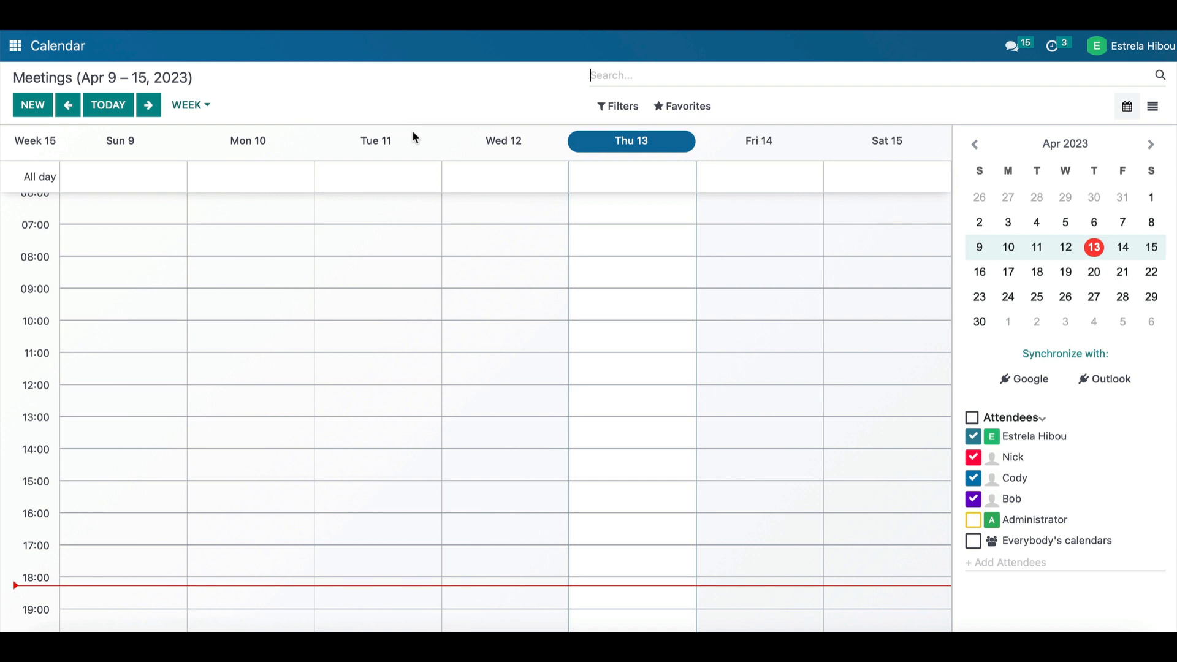
- Start a Friday, April 14 event from 07:15 to 09:15 with subject "3 Cars coming in" and open its full form
left_click(737, 234)
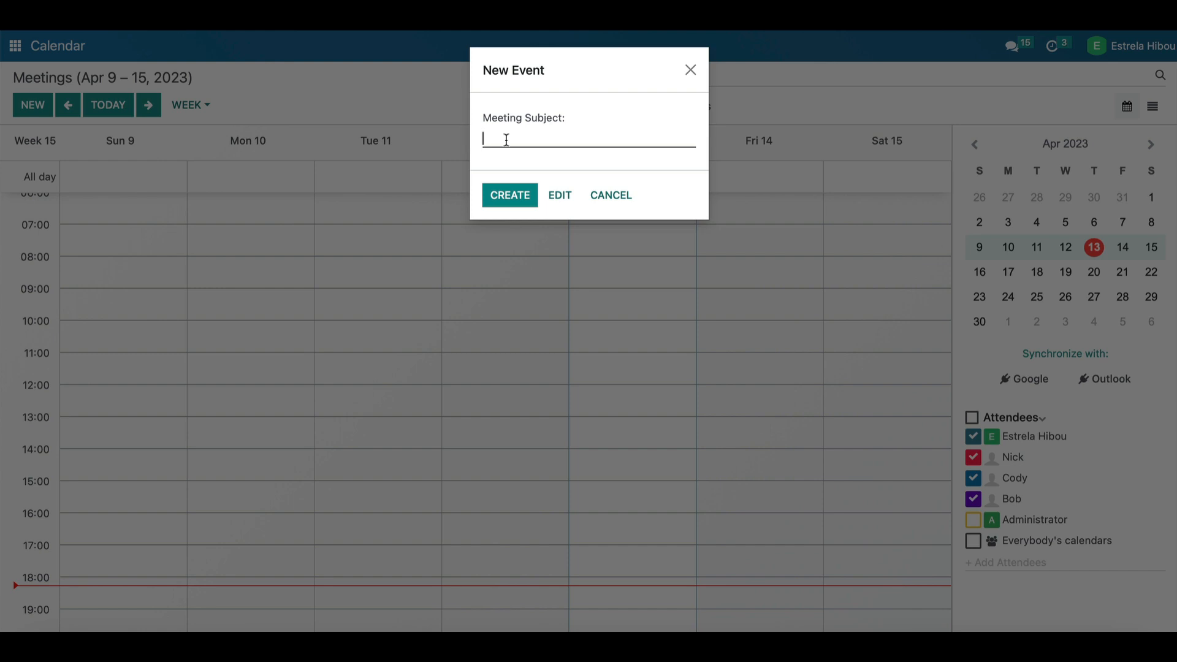
type("3 Cars coming in")
left_click(563, 199)
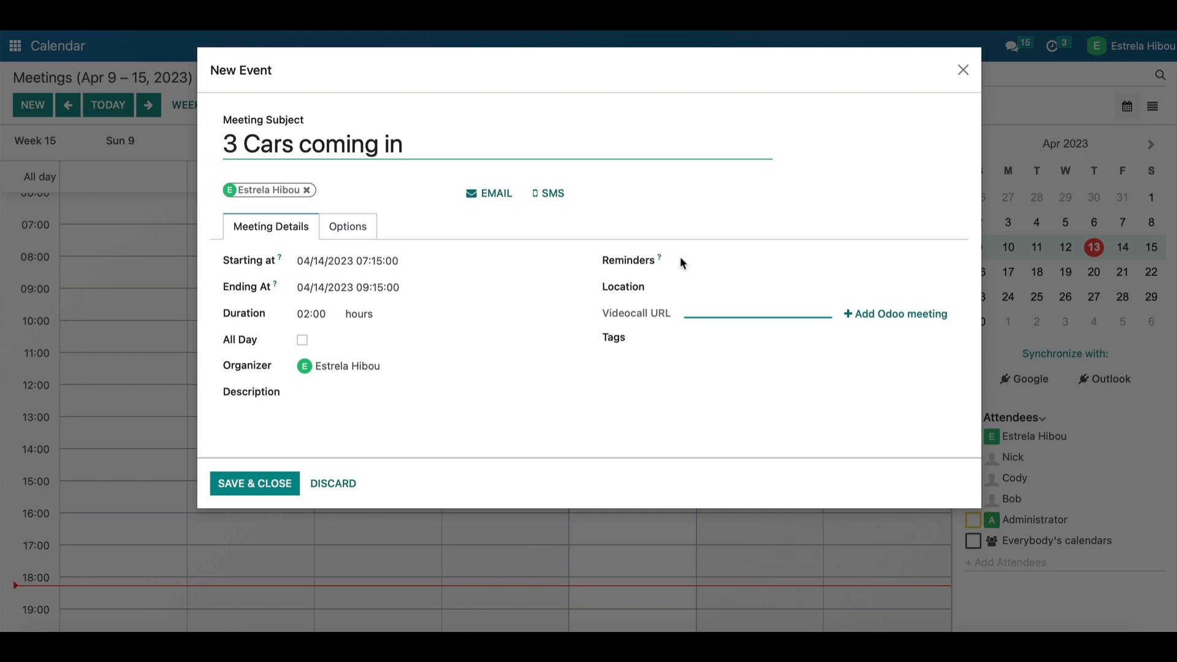
- Look over the event's reminder choices and its location, videocall URL and tags fields
left_click(696, 254)
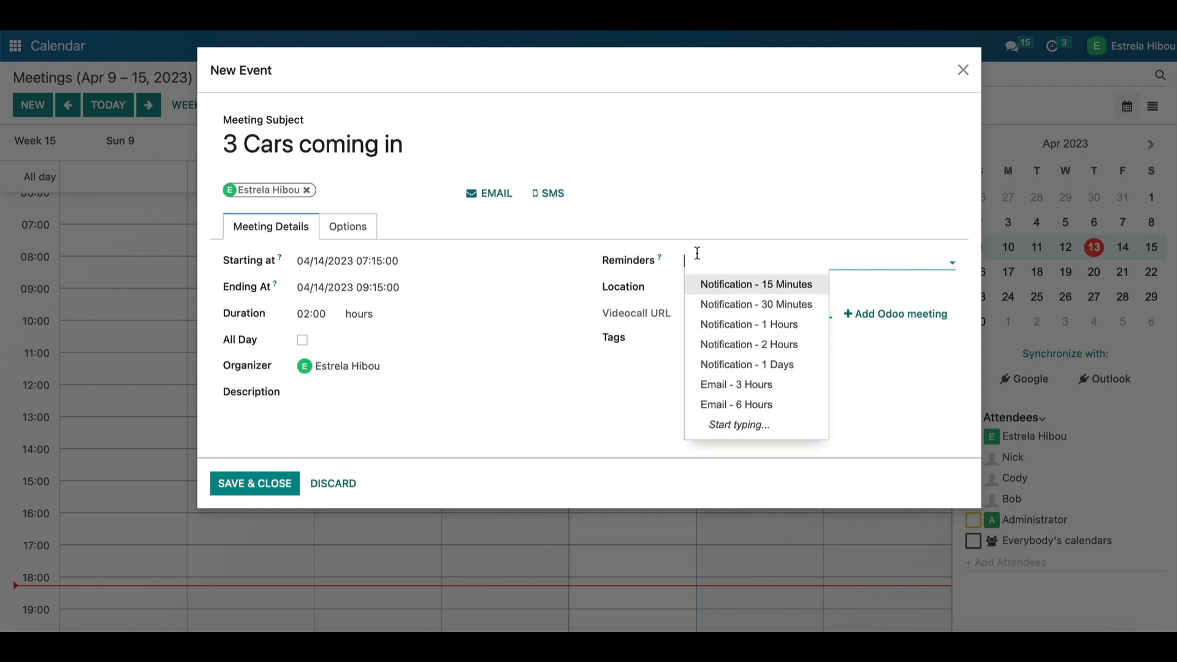
left_click(734, 245)
left_click(722, 287)
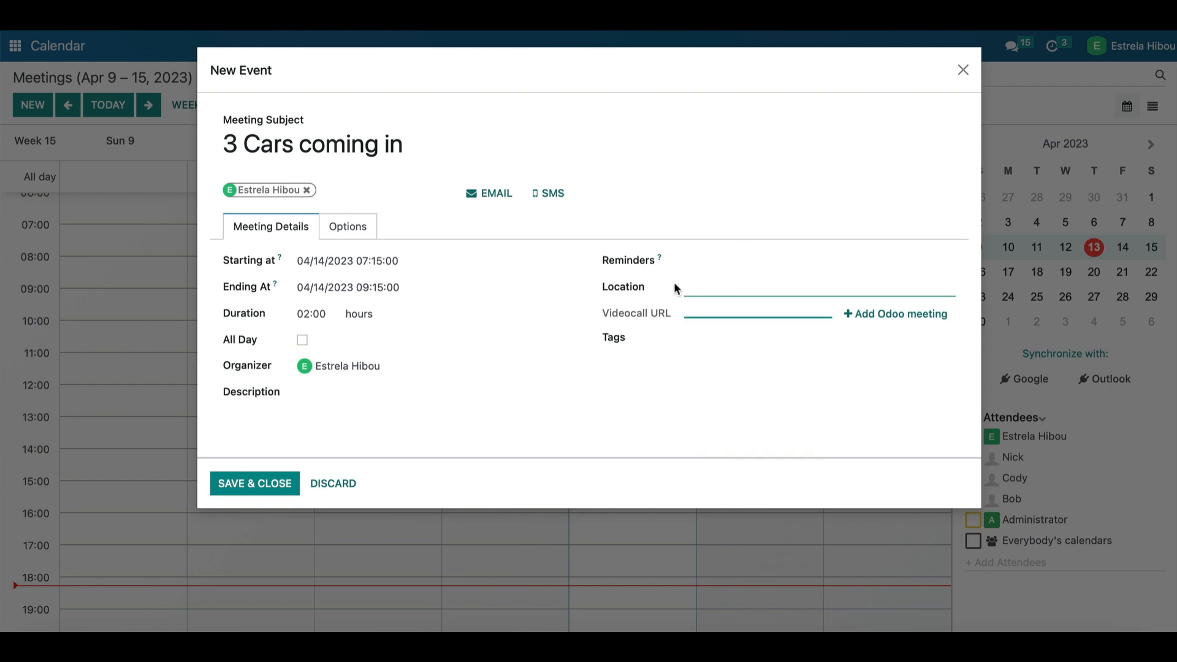
left_click(757, 312)
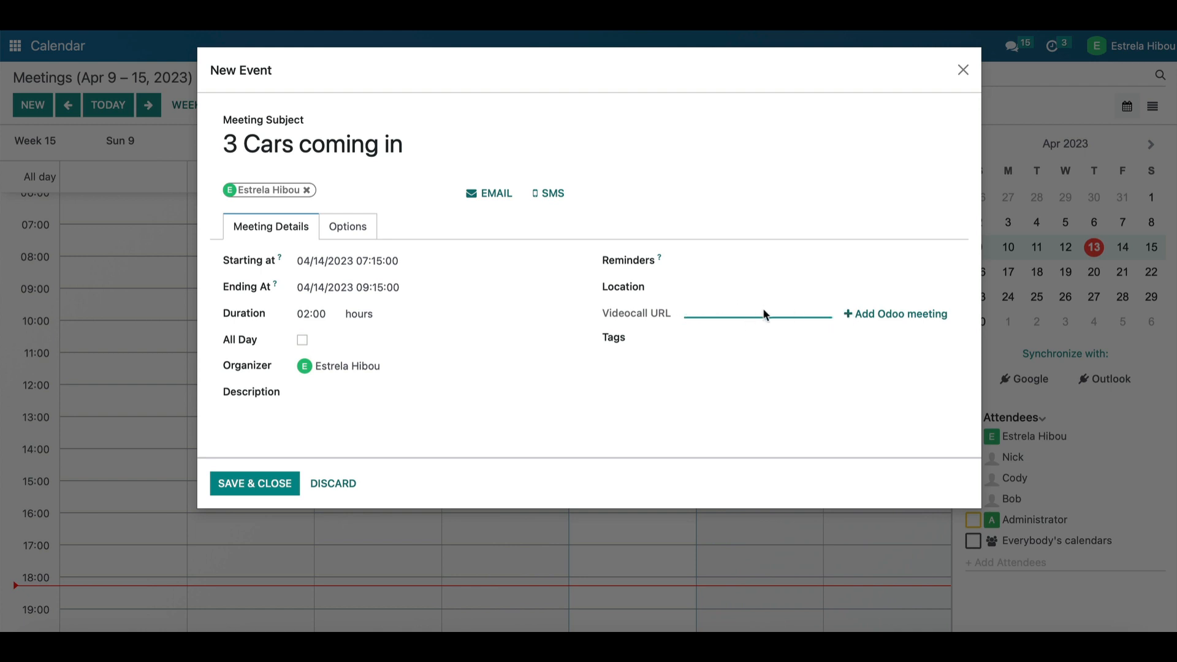
left_click(686, 338)
- Replace the event's default attendee with the employee marked purple in the calendar's attendee list, and save the event
left_click(360, 184)
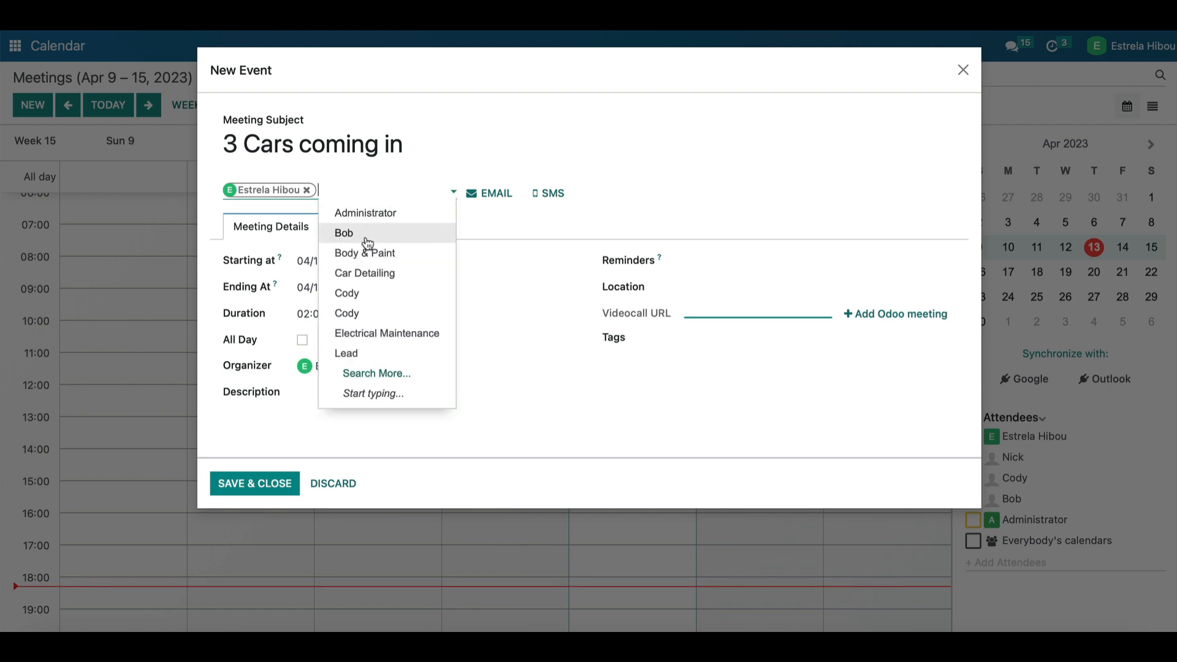
left_click(345, 233)
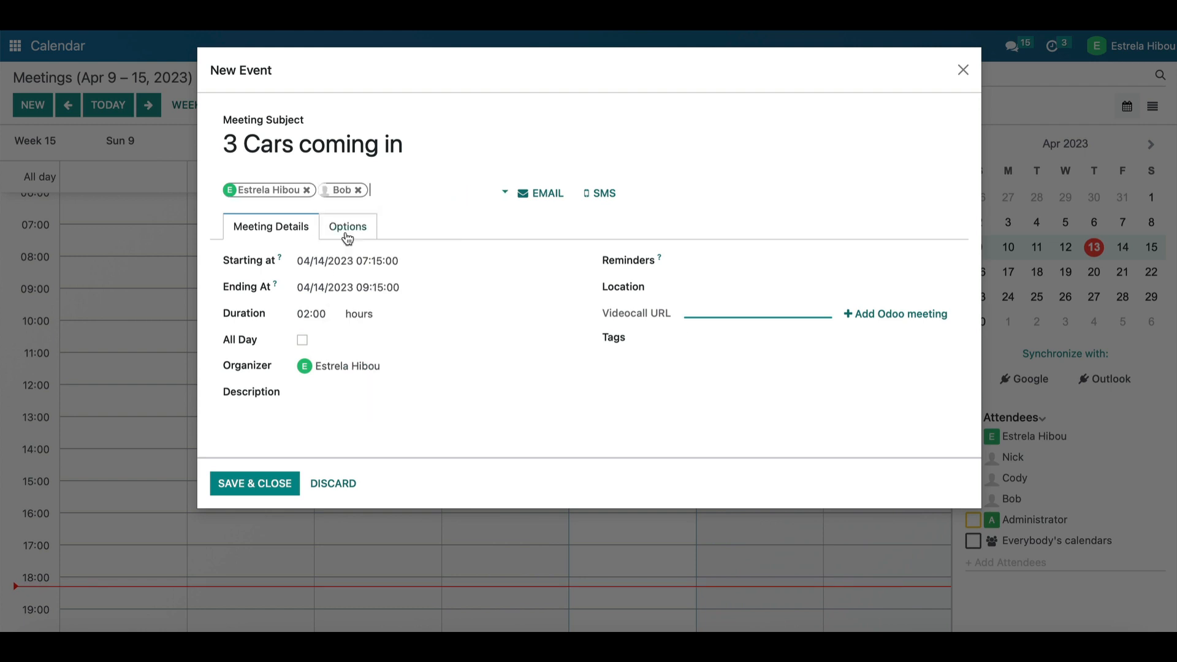
left_click(306, 191)
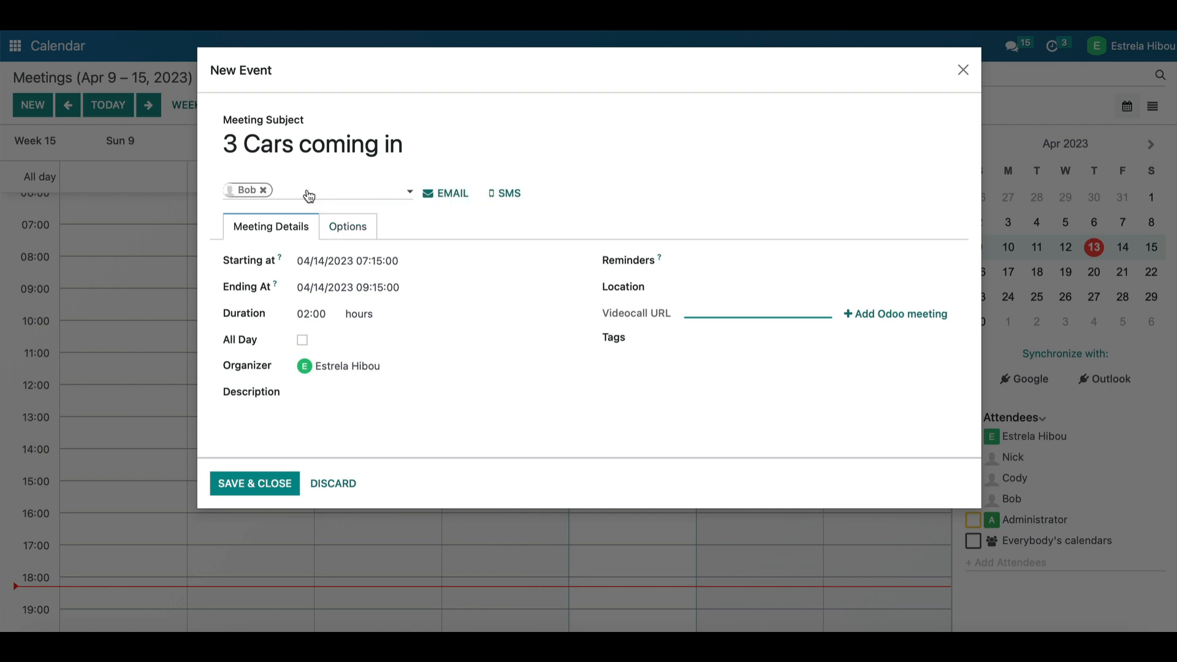
left_click(259, 485)
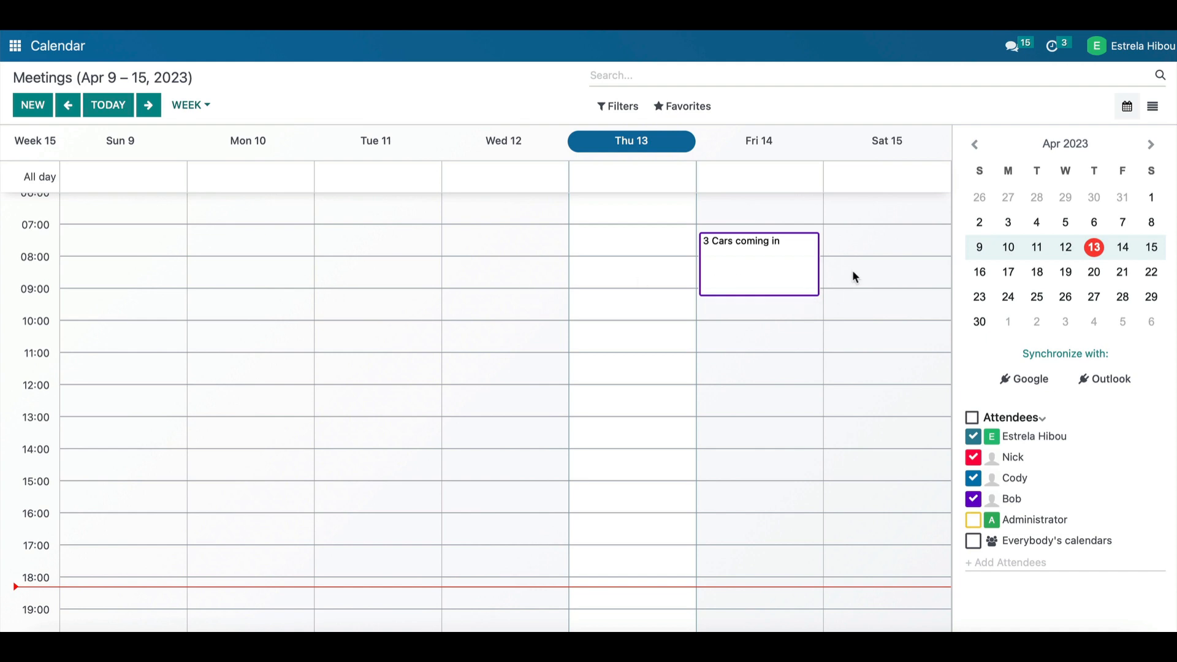
- Create a Friday, April 14 event at 11:45 whose subject is the blue-marked employee's first name followed by "leave"
left_click(764, 383)
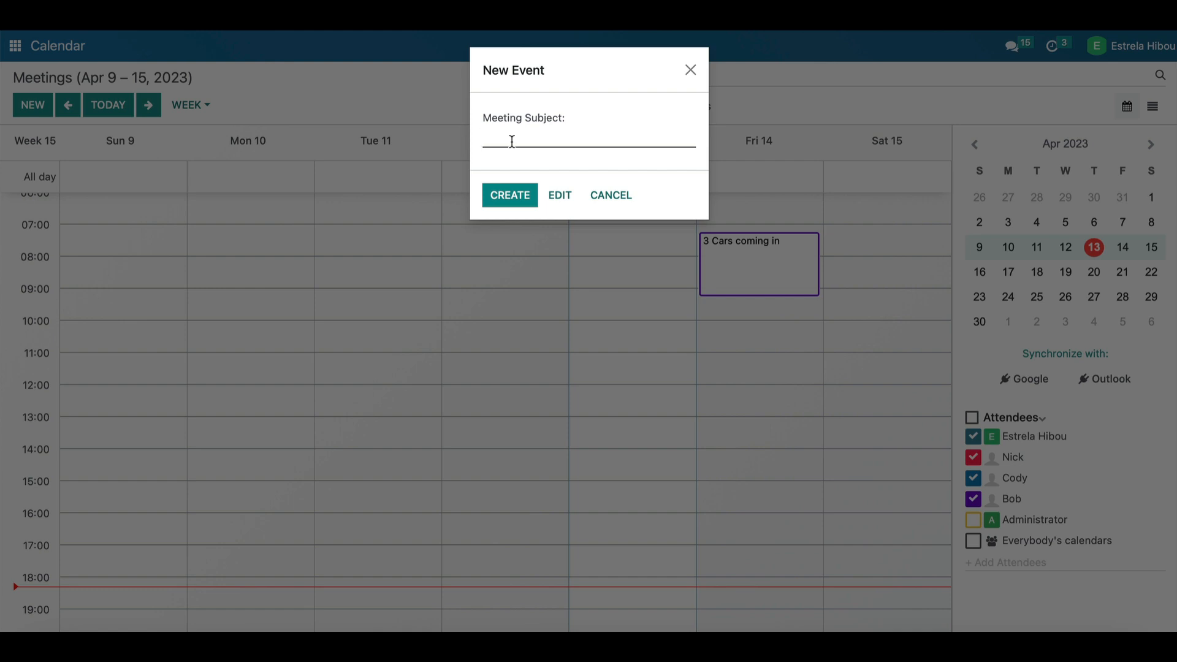
type("Cody lea")
key("BackSpace")
type("leave")
left_click(534, 196)
- Make the leave event all-day with the employee on leave as its only attendee, save it, and check its summary
left_click(754, 402)
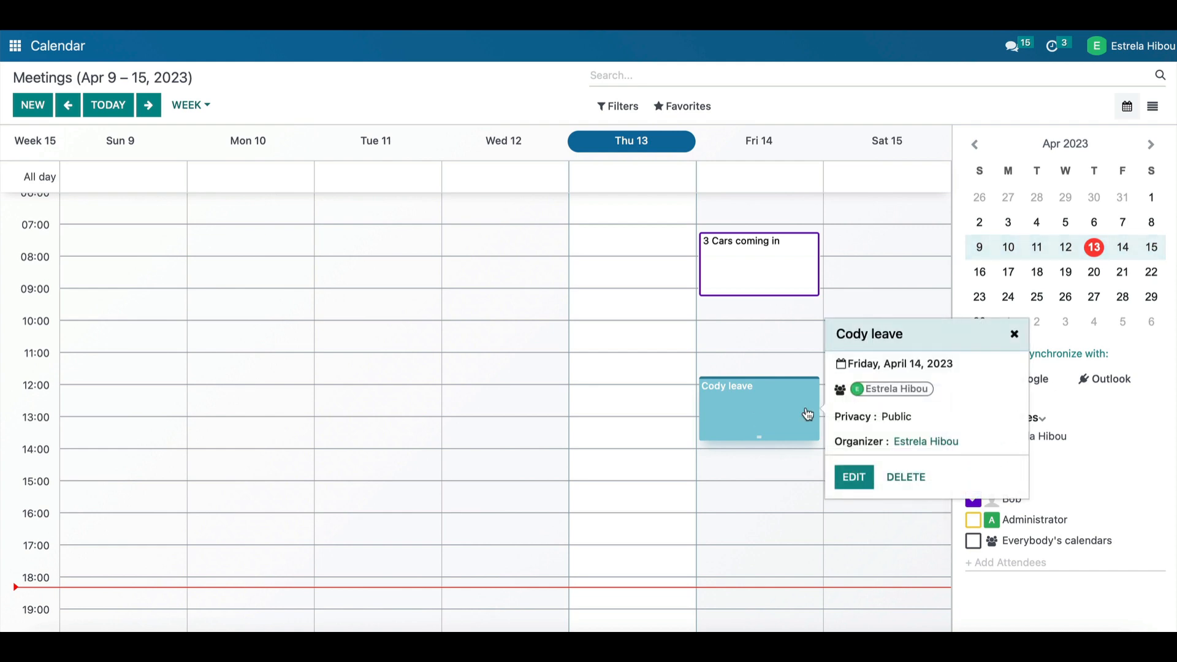
left_click(853, 473)
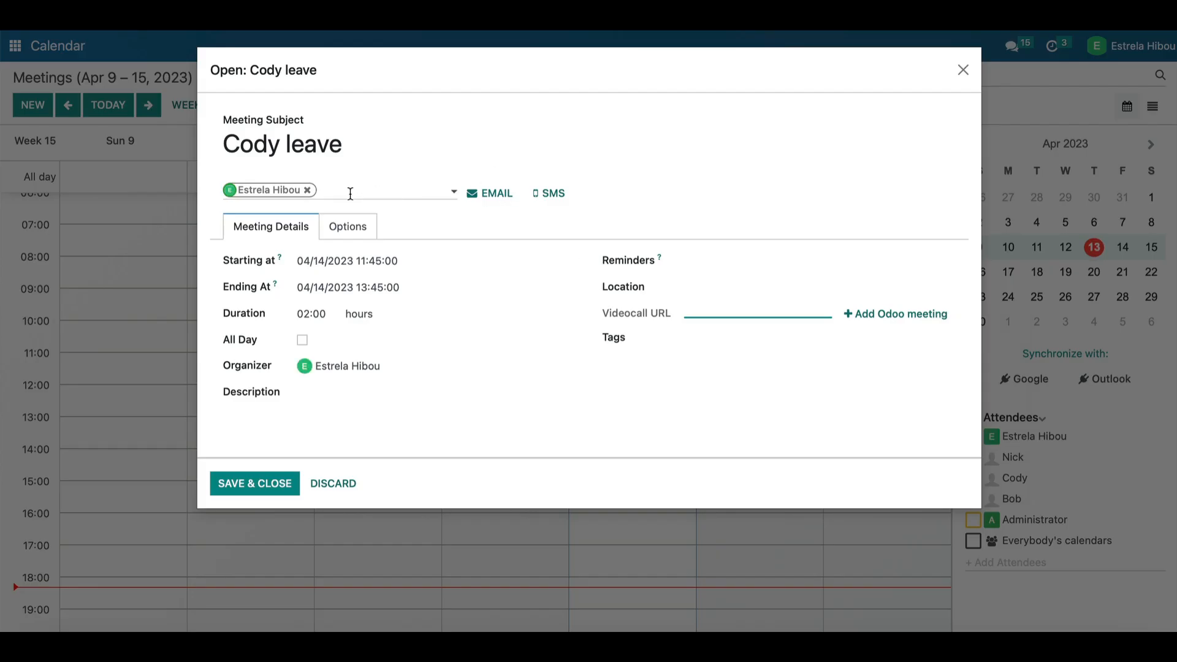
left_click(307, 190)
type("co")
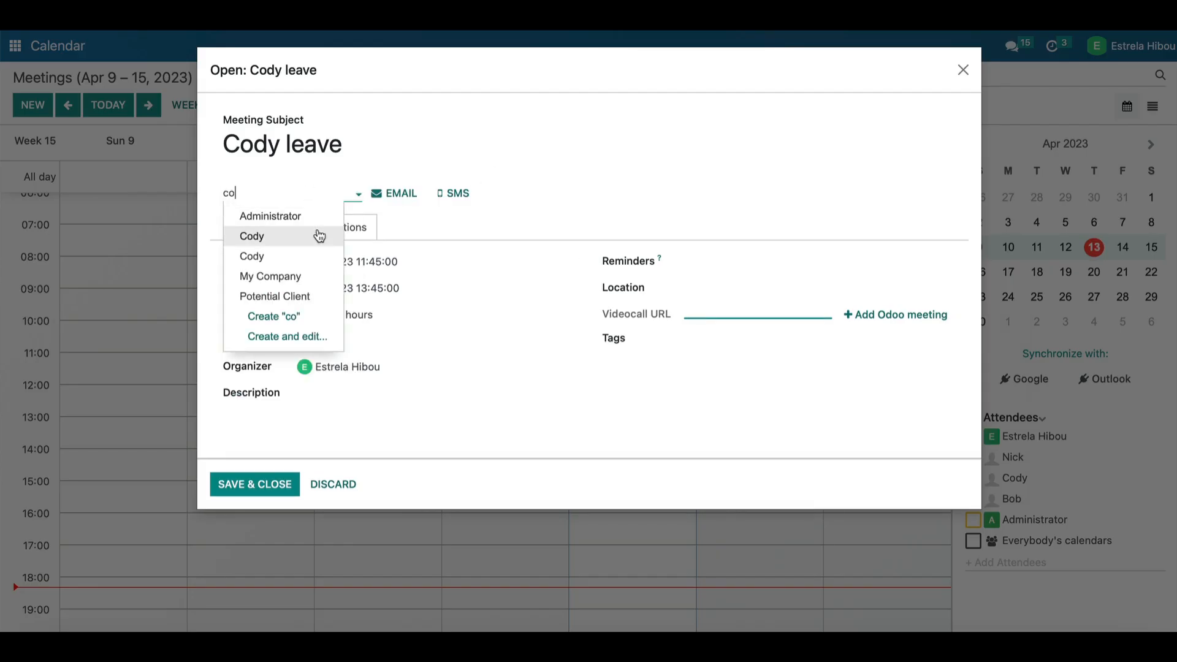
left_click(318, 234)
left_click(303, 340)
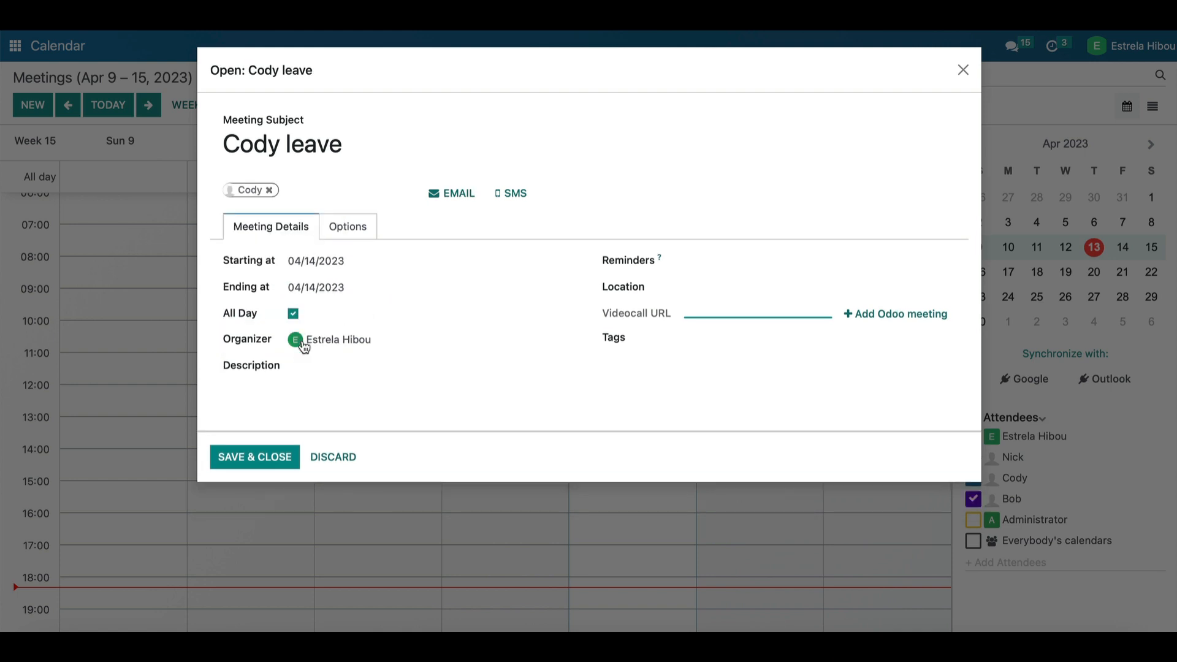
left_click(266, 458)
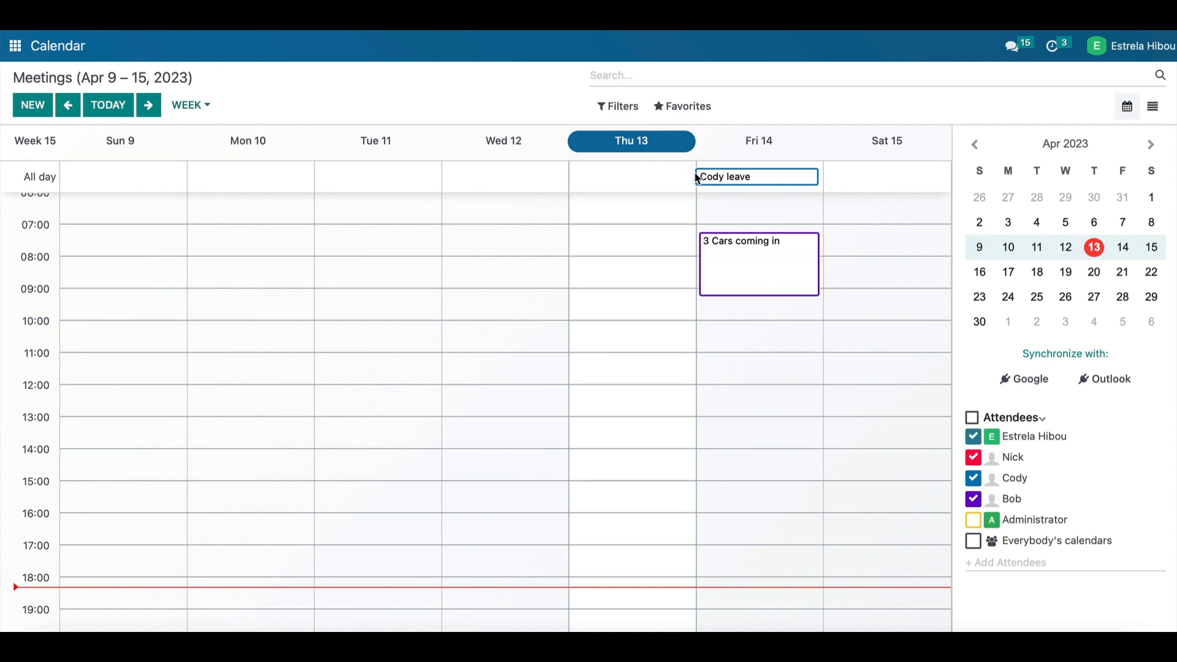
left_click(711, 178)
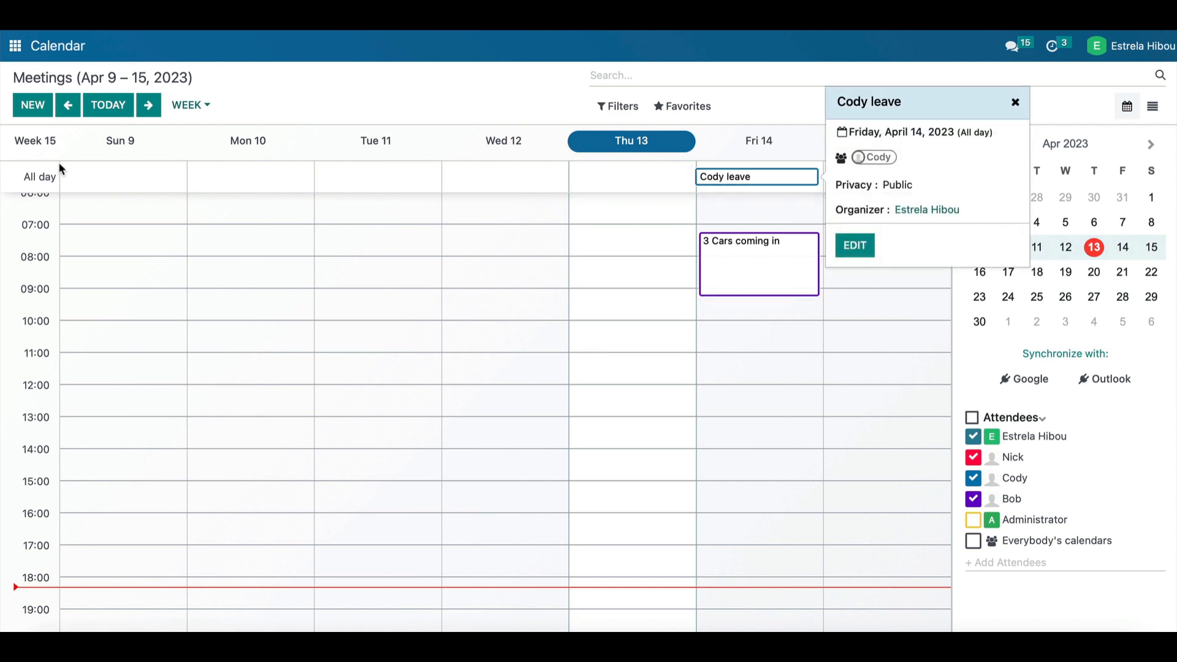
left_click(40, 169)
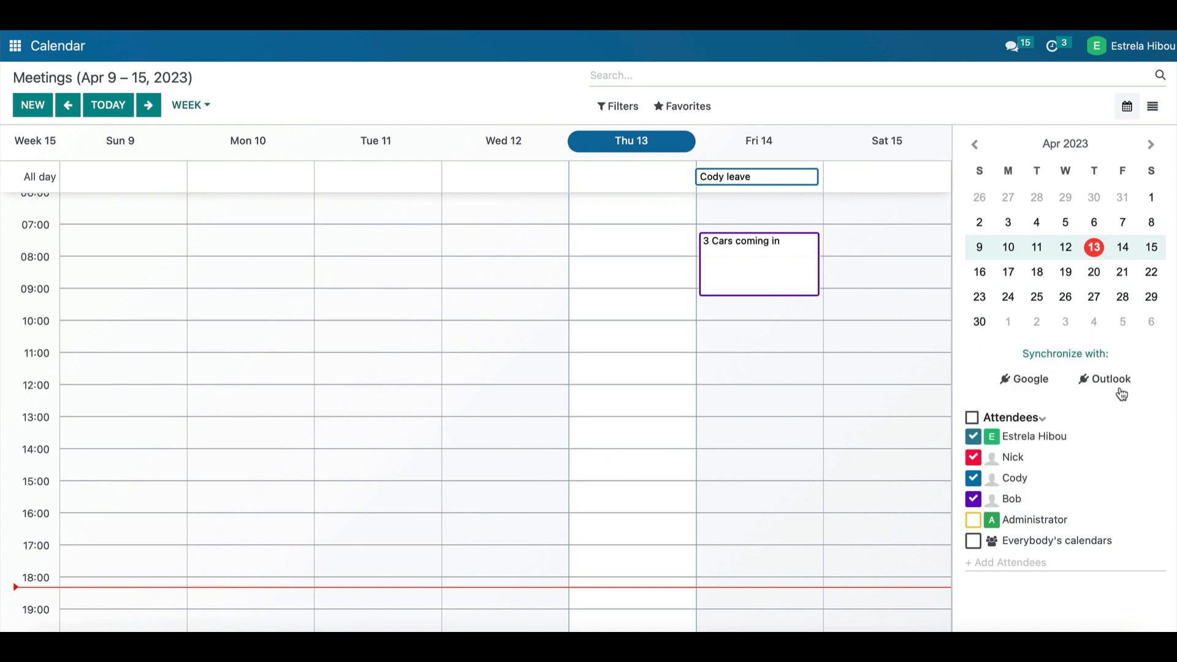
- Filter the calendar so that only the events of the employee on leave are shown
left_click(973, 437)
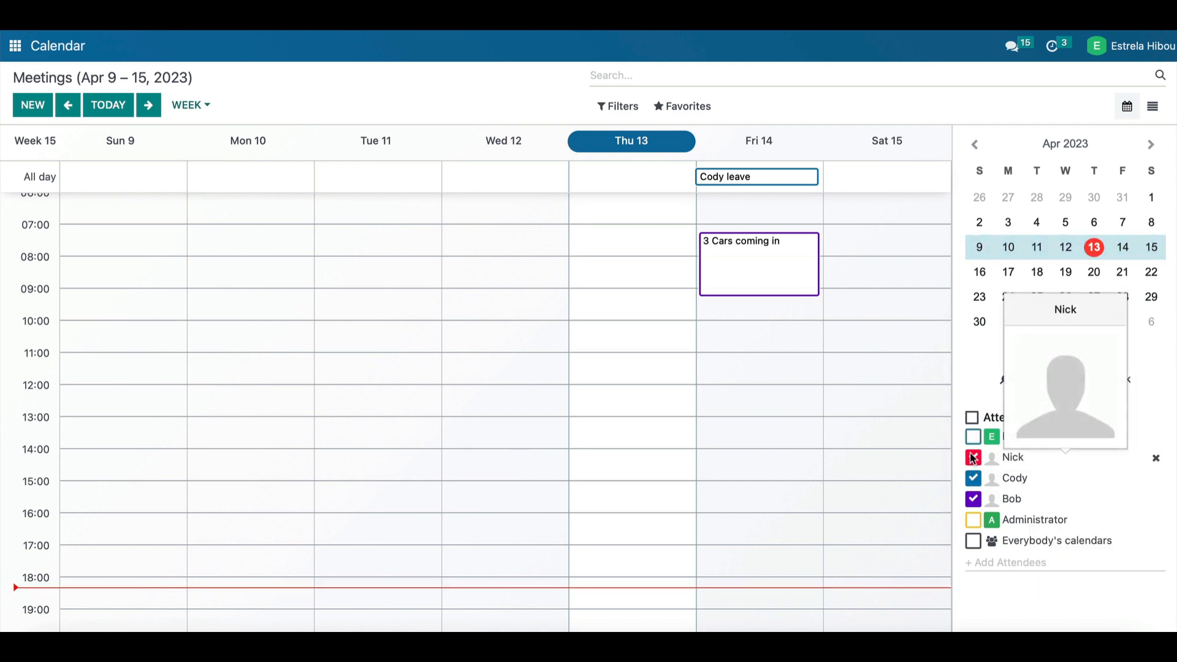
left_click(972, 457)
left_click(973, 498)
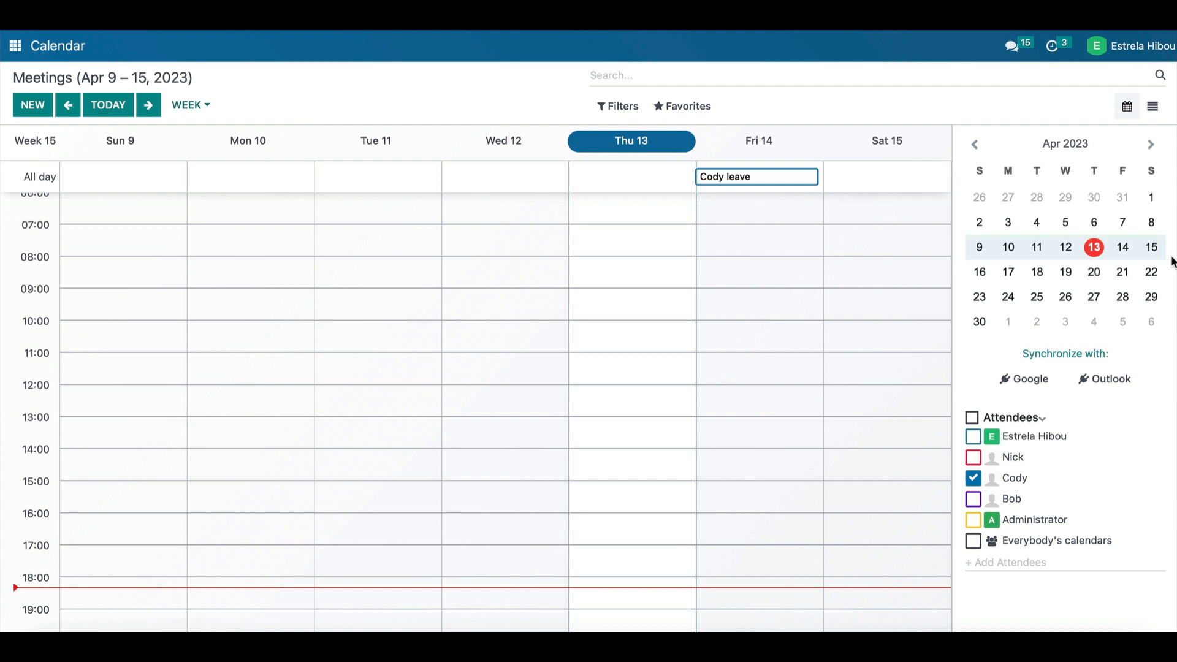
- Filter the calendar to the signed-in user's events, and switch it to only the purple-marked employee's events
left_click(973, 478)
left_click(973, 436)
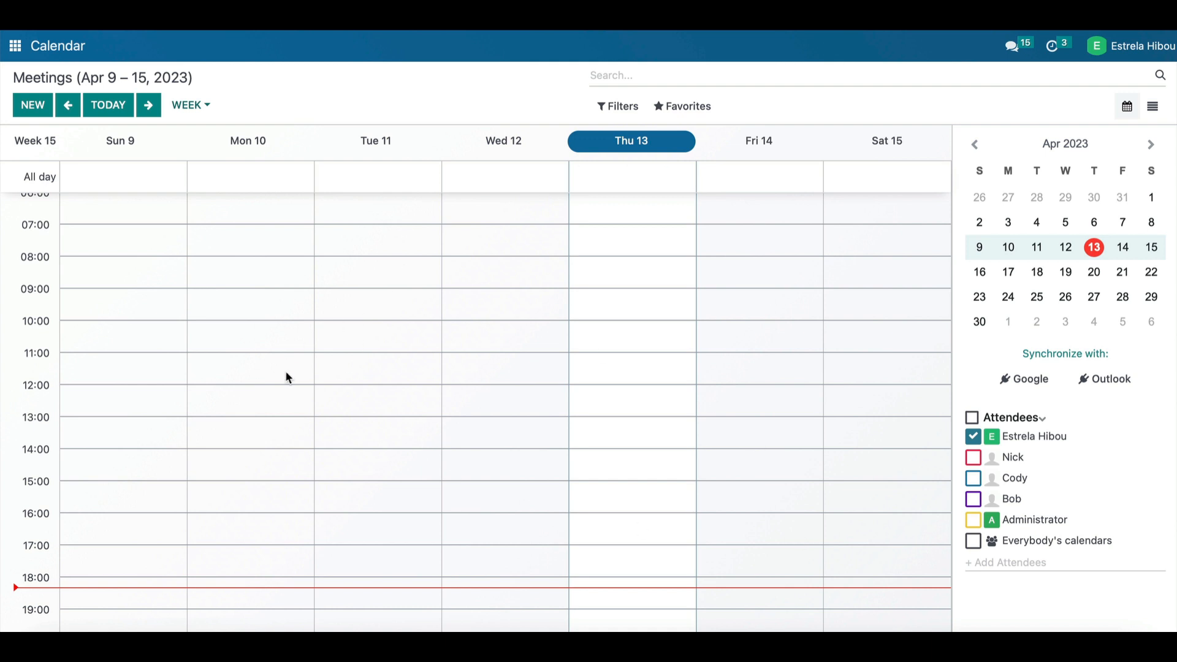
left_click(972, 437)
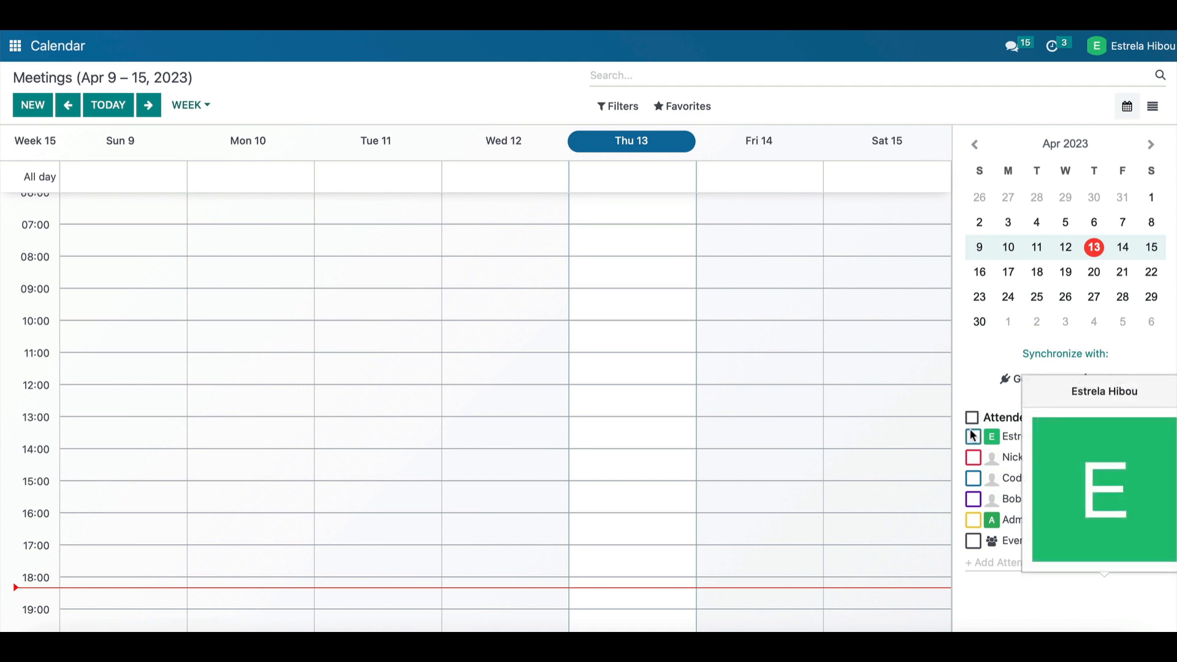
left_click(973, 499)
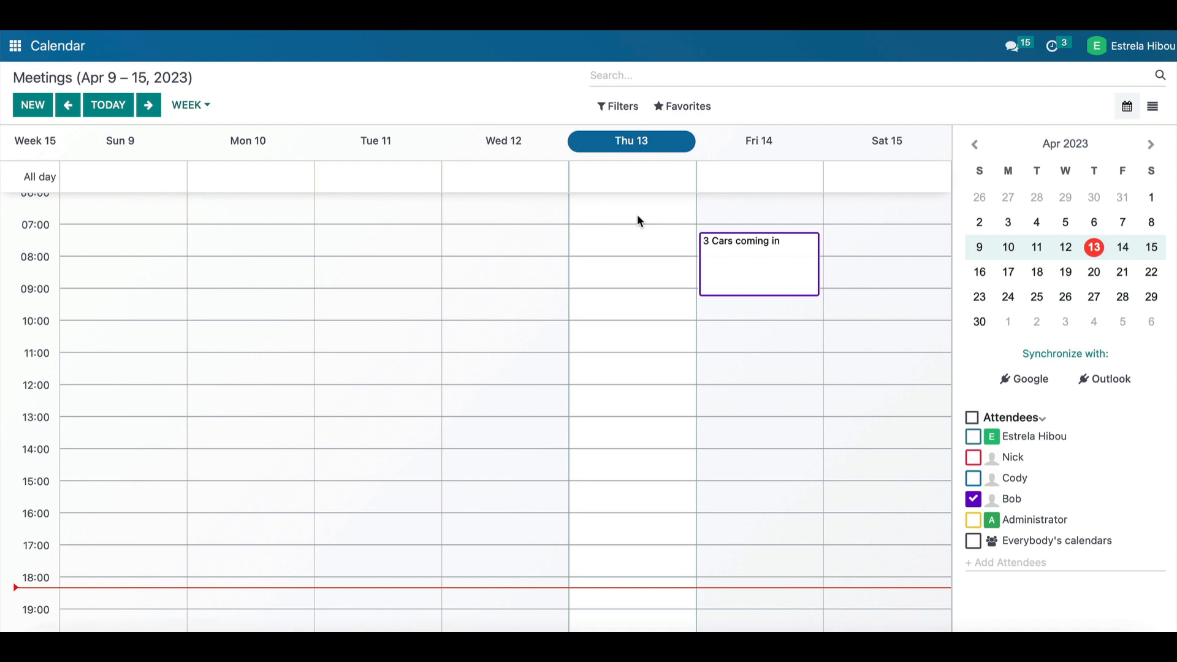
- Return to the overview of all apps
left_click(24, 50)
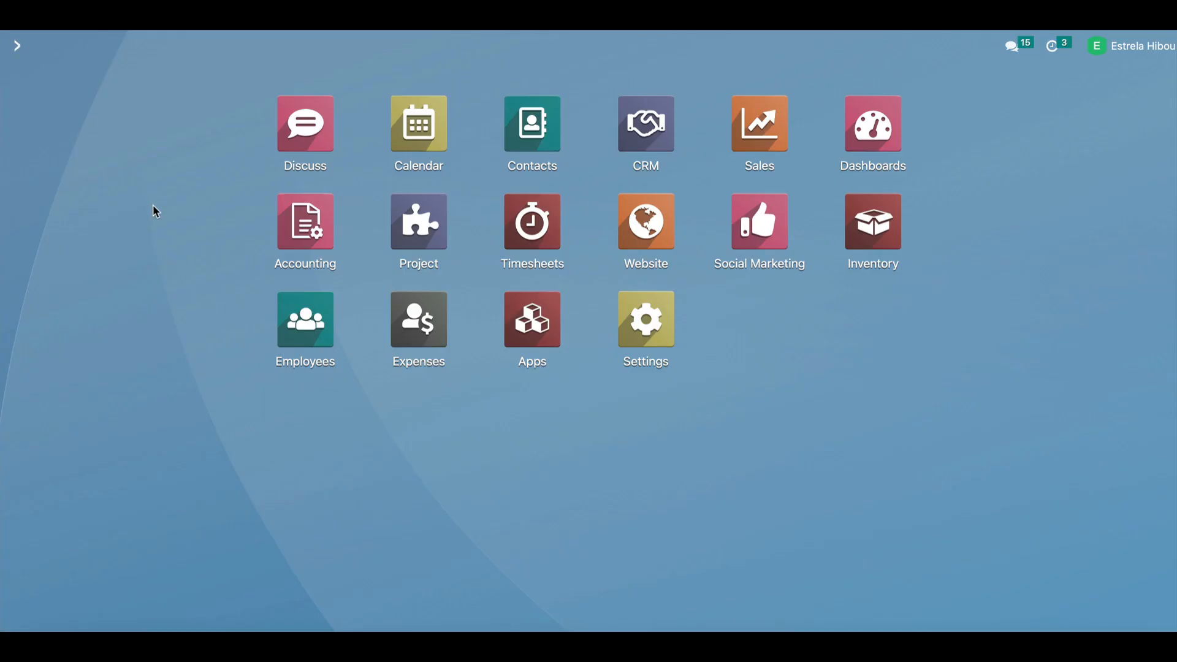